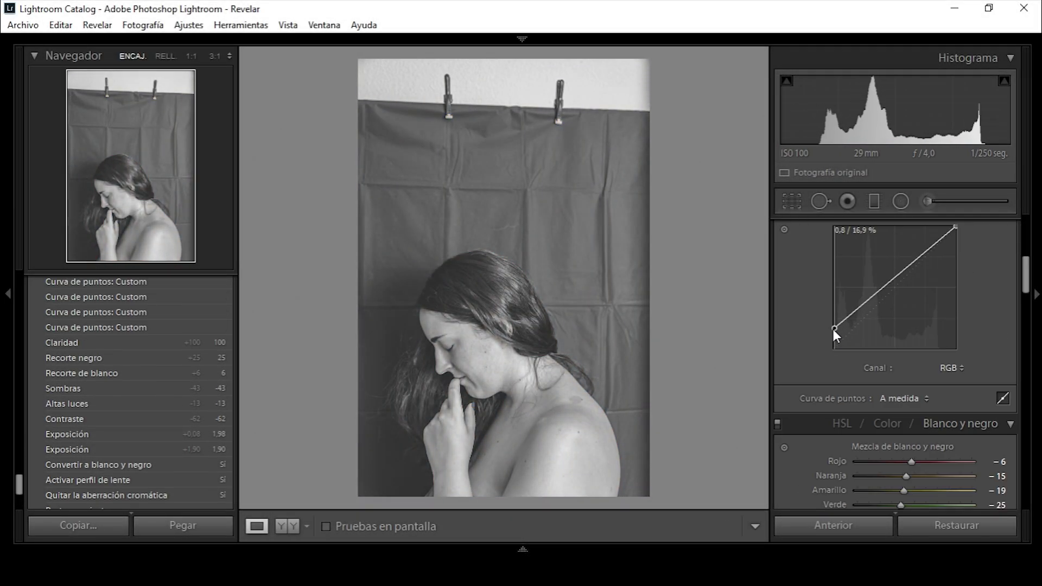
Add an S-curve in Point Curve, lowering the brightest point to tame highlights.
mouse_move(860, 306)
left_mouse_down()
mouse_move(876, 314)
mouse_move(949, 236)
left_mouse_up()
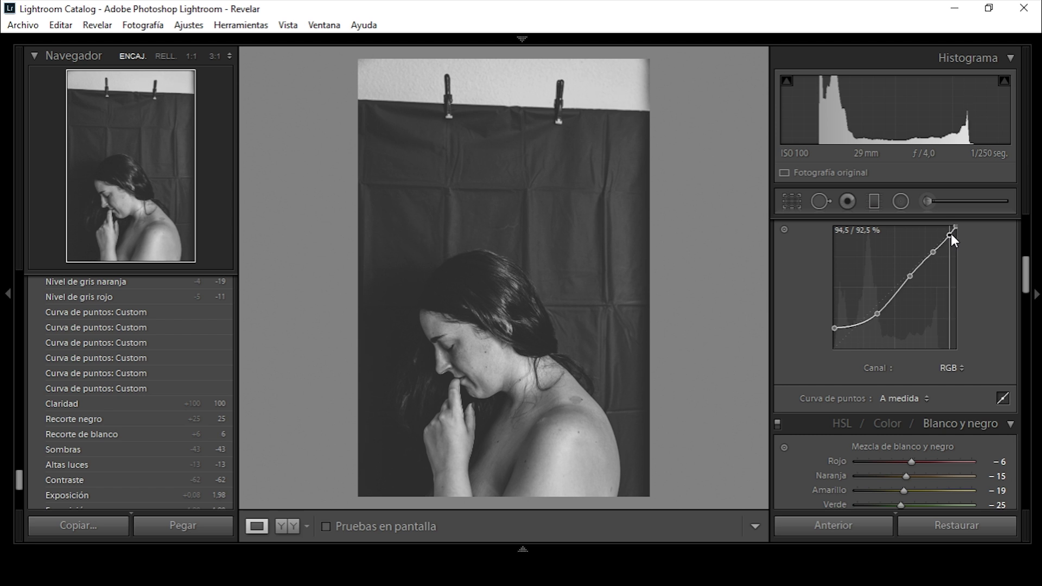
left_click_drag(955, 227, 954, 235)
left_click_drag(1025, 275, 1025, 297)
left_click_drag(911, 283, 907, 282)
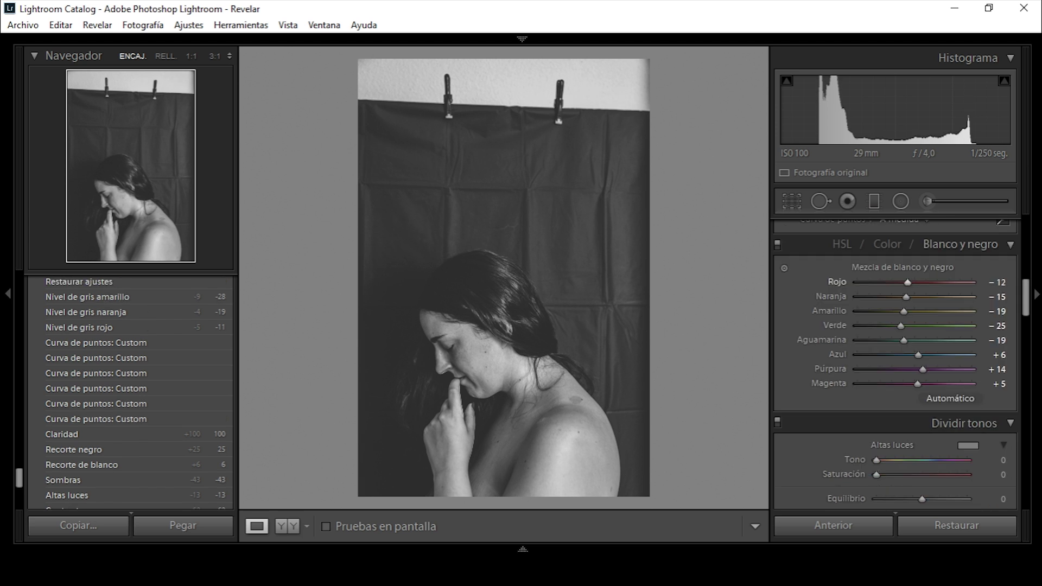
Darken the orange and yellow grey mix and add a post-crop vignette darkening the edges.
left_click_drag(543, 412, 543, 429)
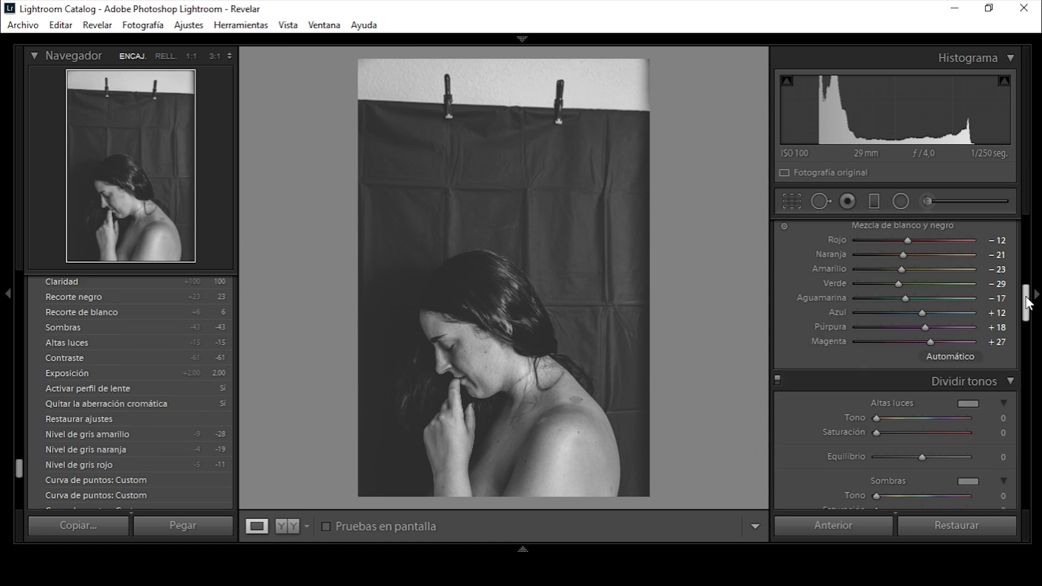
left_click_drag(1026, 297, 1026, 466)
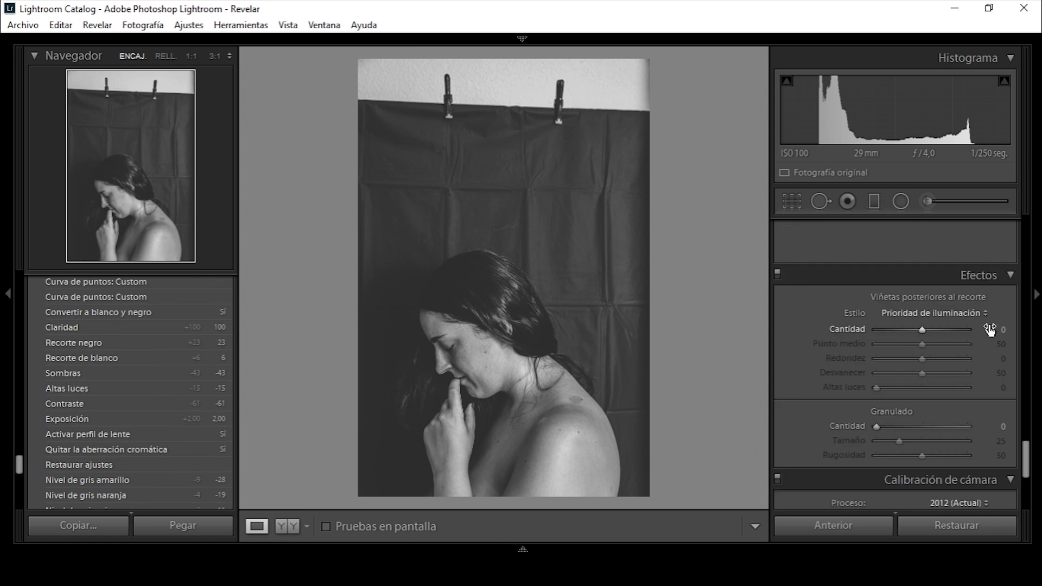
mouse_move(993, 328)
left_mouse_down()
mouse_move(976, 328)
mouse_move(1004, 341)
left_mouse_up()
left_click_drag(1025, 465, 1023, 485)
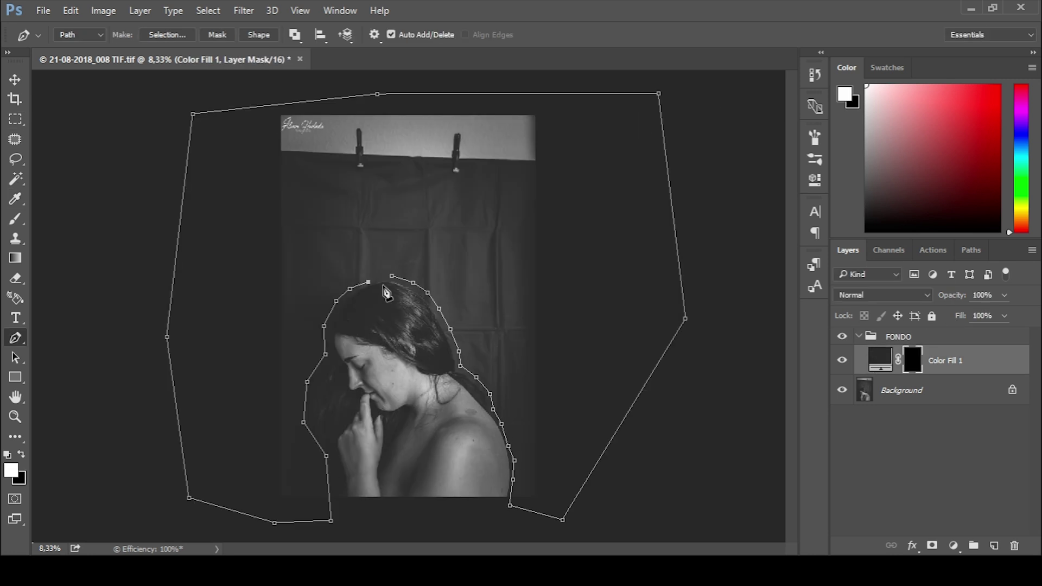
Turn the path around the woman into a selection and set brush opacity and flow to 50%.
key("ctrl+Return")
key("m")
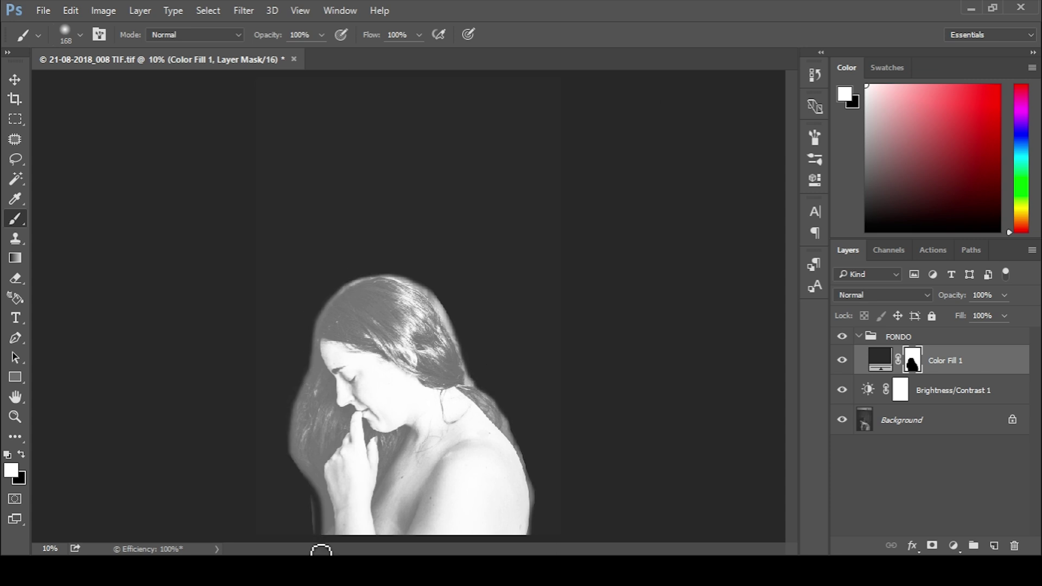
key("5")
key("shift+5")
Zoom in on the woman's hair edge and shrink the brush for refining the mask.
key("ctrl+plus")
key("bracketleft")
key("bracketleft")
key("bracketleft")
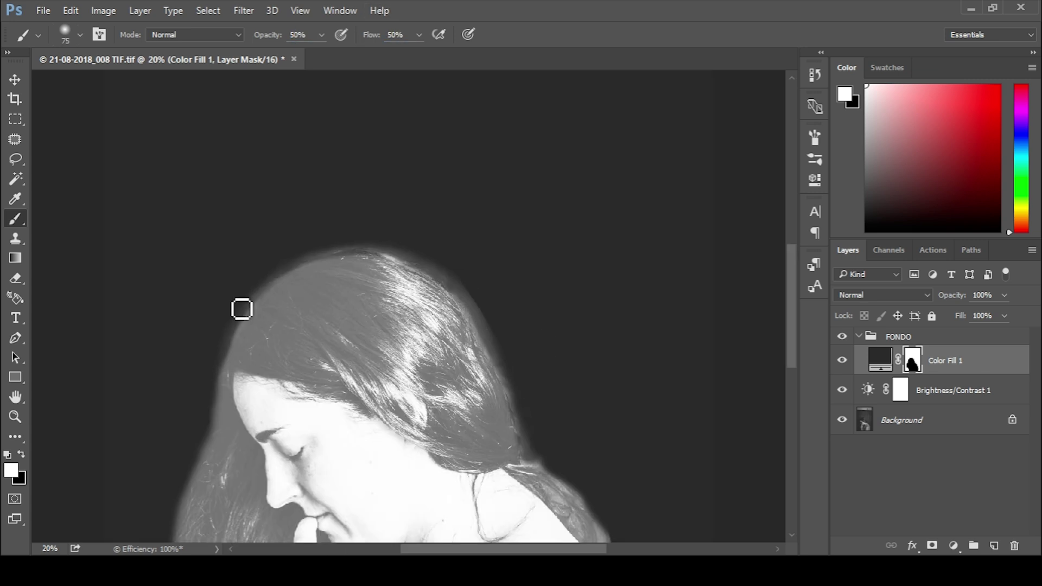
scroll(223, 494, "down", 3)
scroll(253, 391, "down", 3)
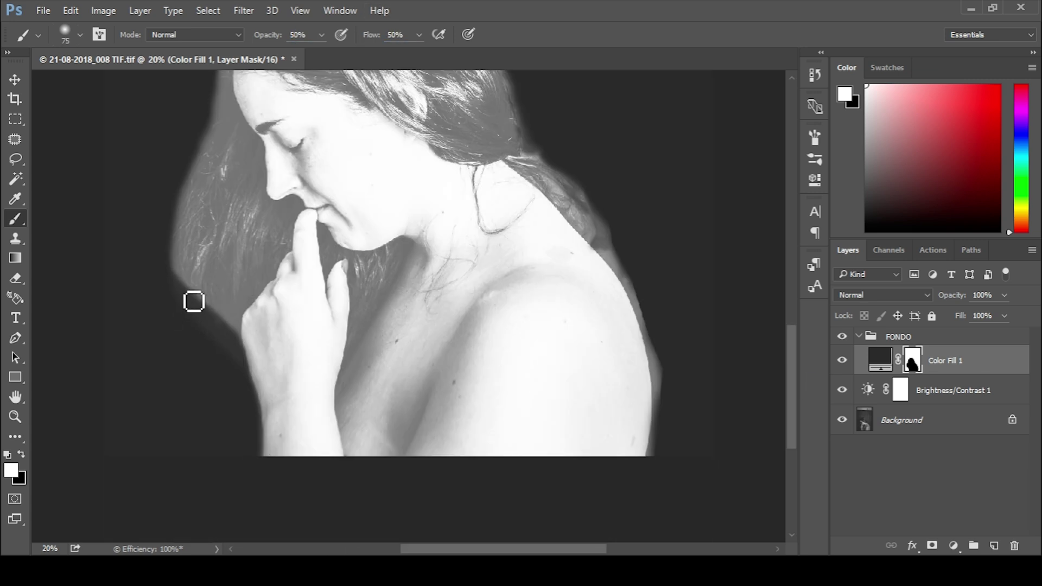
scroll(194, 301, "up", 2)
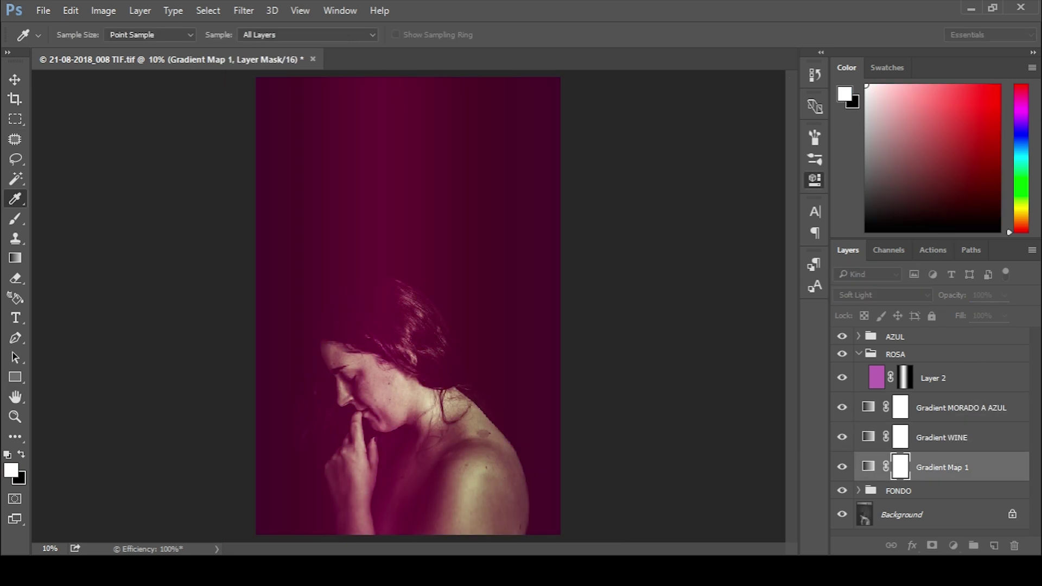
Hide the Gradient Map 1 copy layer.
left_click(842, 467)
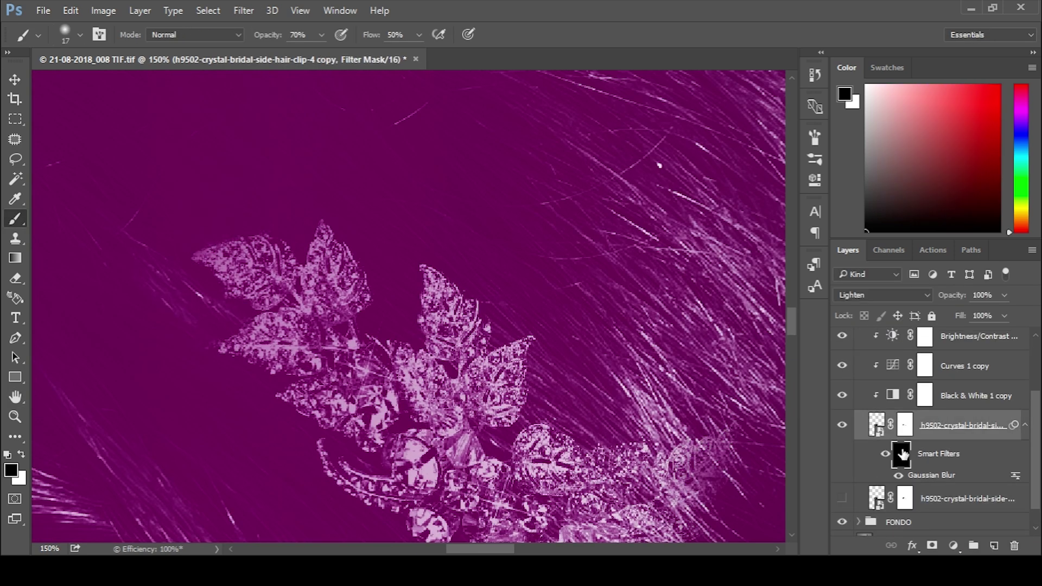
Scroll around the canvas to inspect the hair clip's edges in the hair.
scroll(499, 437, "down", 3)
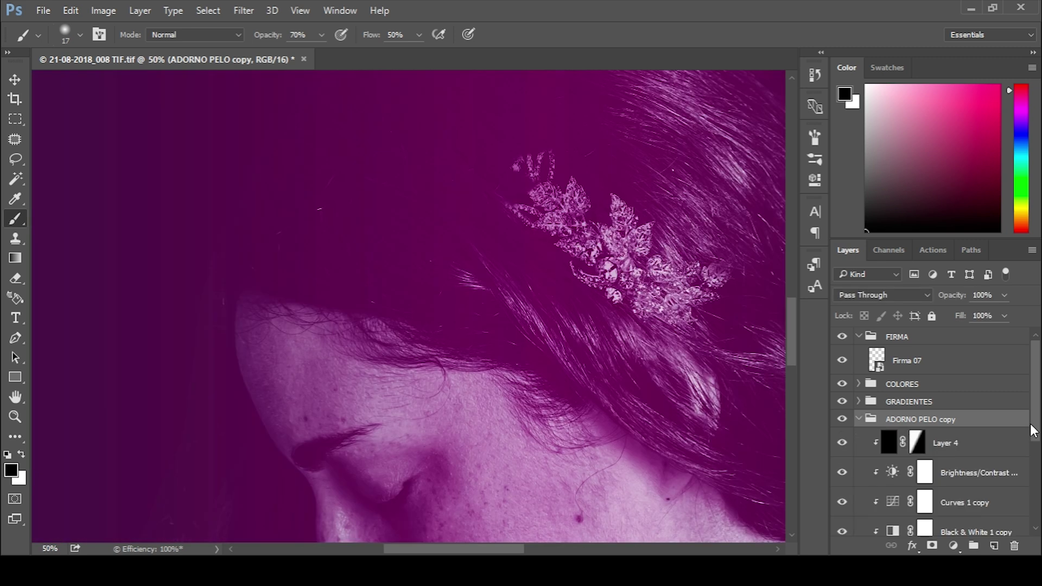
scroll(739, 313, "down", 3)
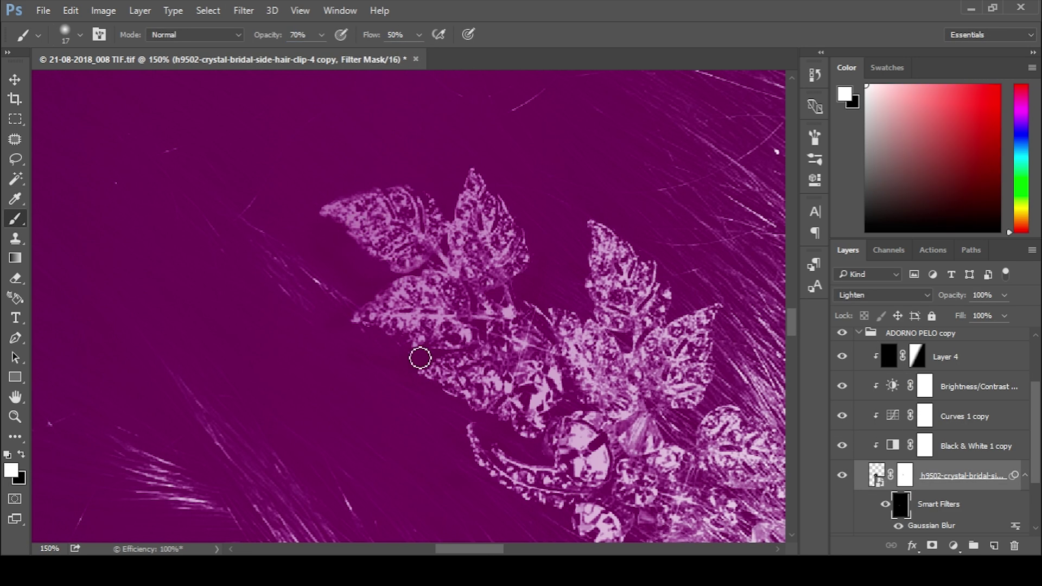
scroll(543, 329, "down", 3)
scroll(571, 248, "right", 3)
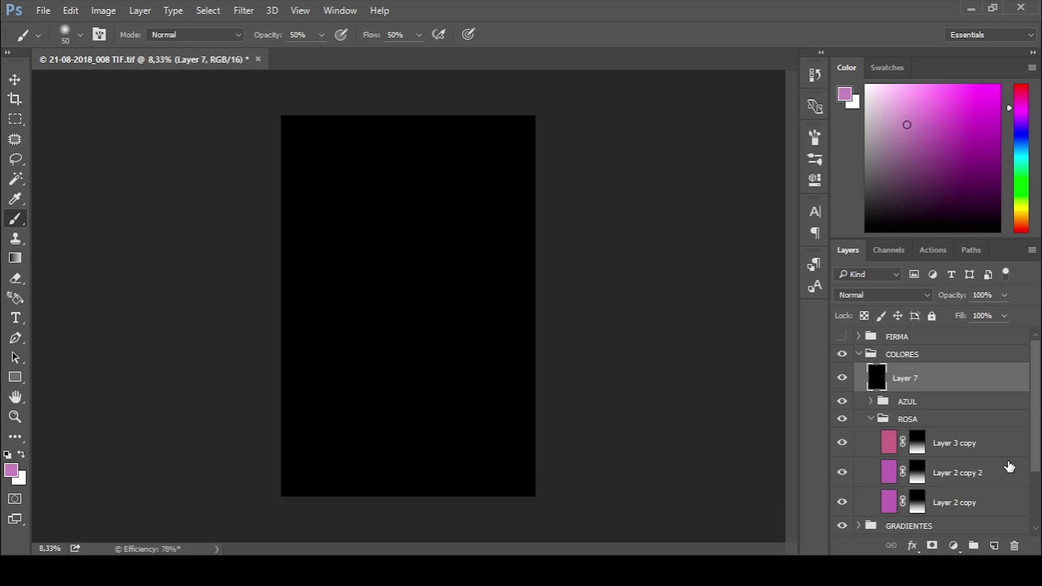
Show OSCURO above AZUL, group Hue/Saturation 1 as SATURACIÓN, and toggle the FIRMA group.
left_click(843, 389)
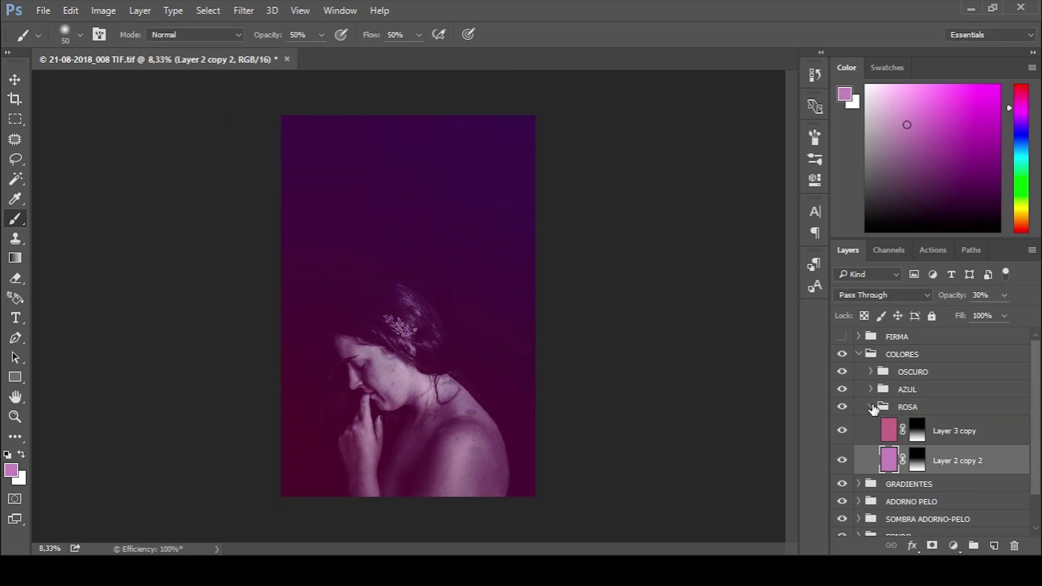
left_click_drag(912, 389, 911, 369)
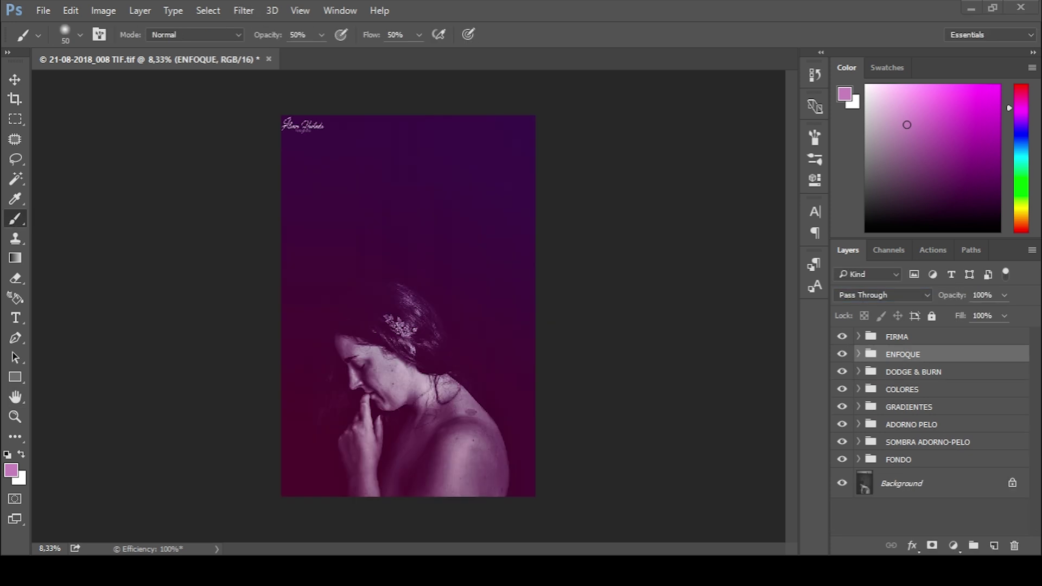
left_click_drag(935, 408, 935, 408)
key("ctrl+g")
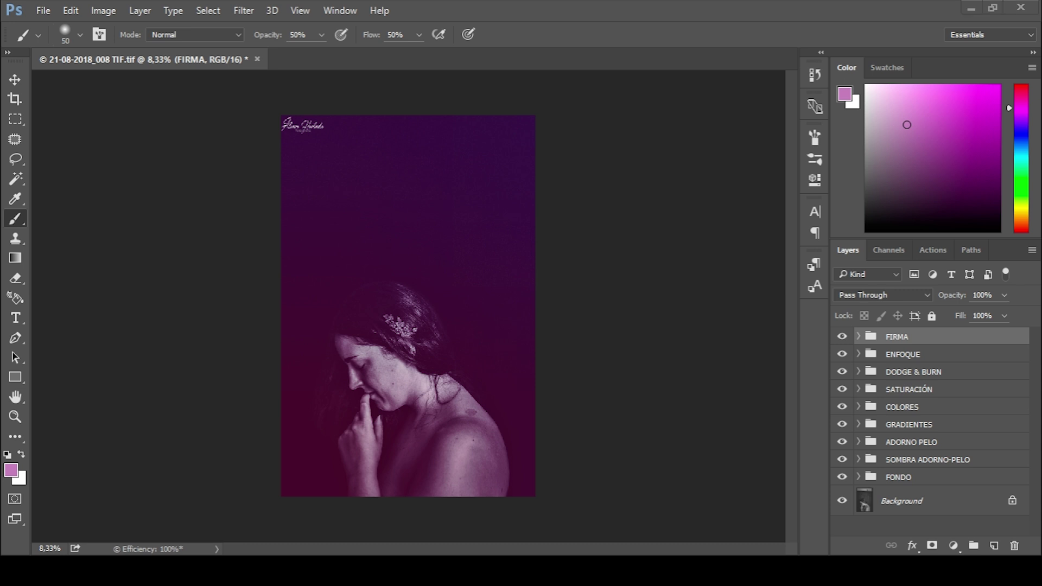
left_click(918, 476)
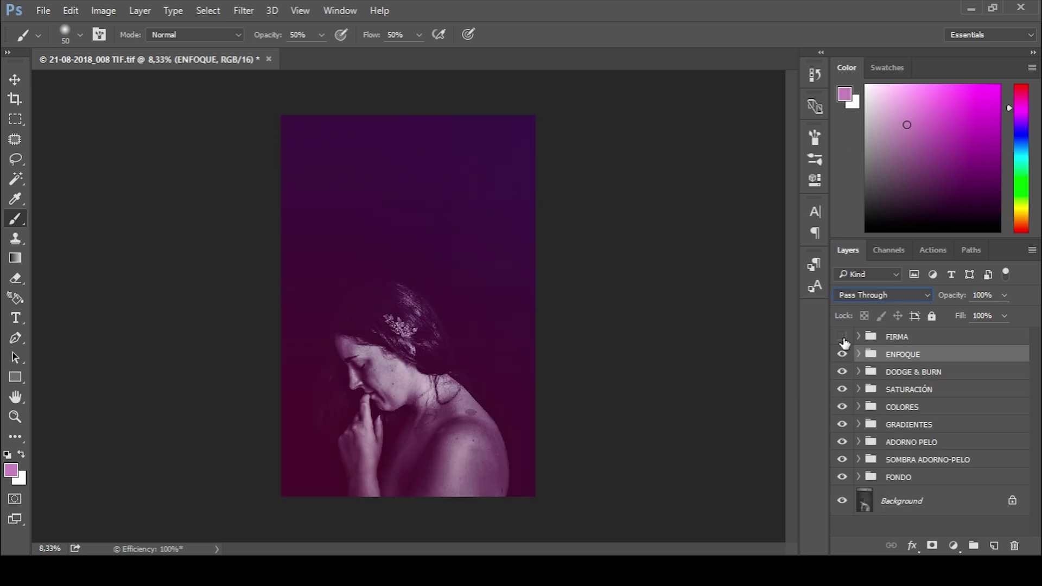
left_click(842, 337)
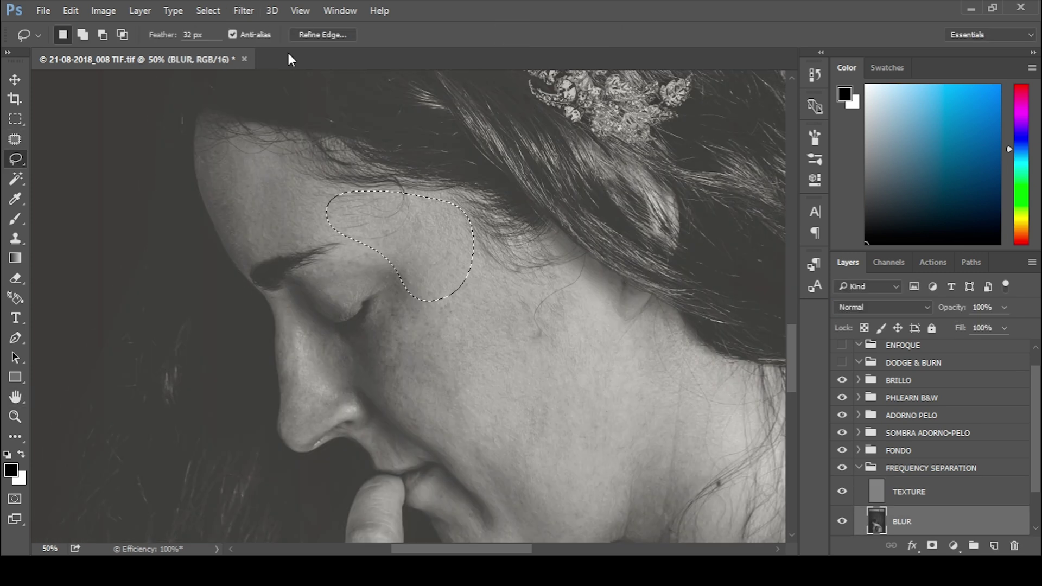
Lasso the cheek, chin and skin beside the finger, then select the Brightness/Contrast 1 mask.
left_click_drag(448, 220, 417, 314)
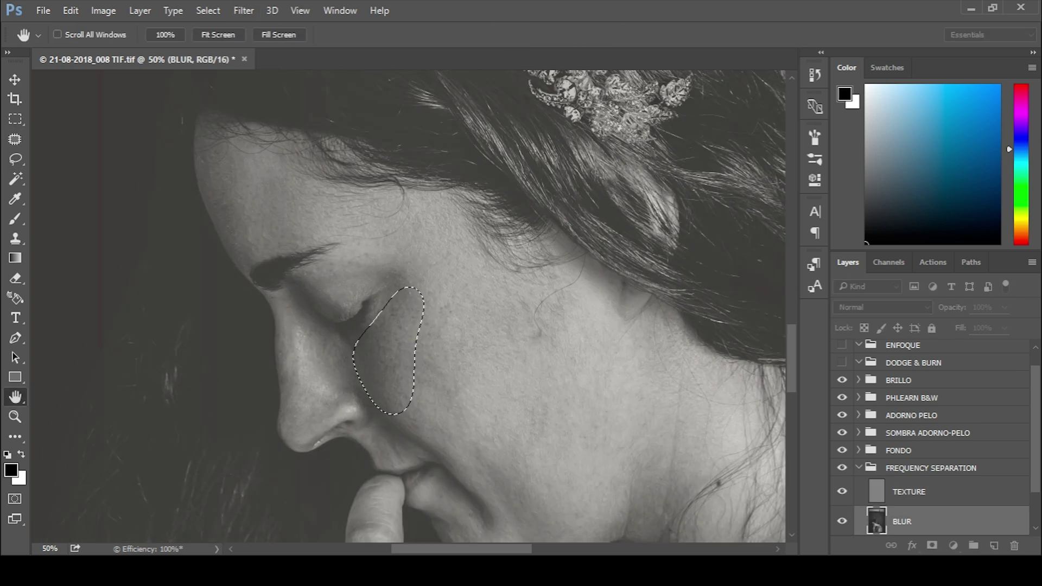
mouse_move(508, 298)
left_mouse_down()
mouse_move(622, 384)
mouse_move(456, 383)
left_mouse_up()
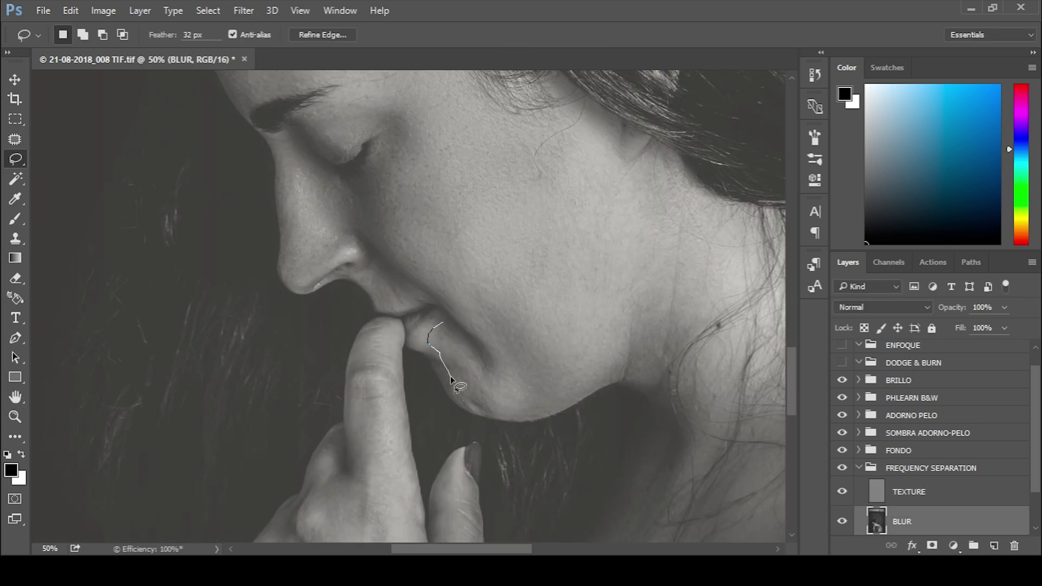
scroll(412, 204, "down", 2)
scroll(413, 204, "down", 3)
left_click_drag(330, 319, 332, 316)
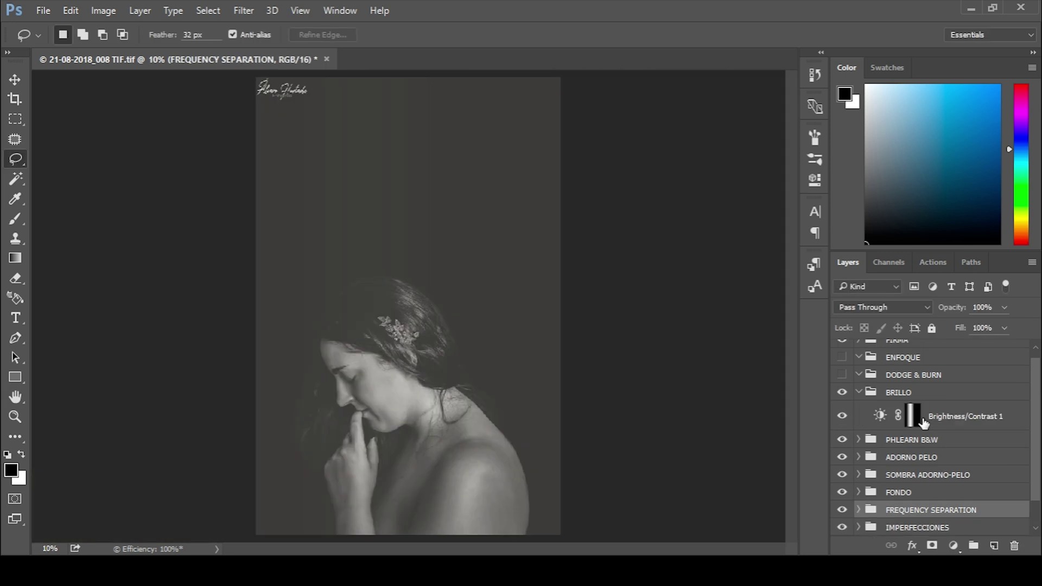
left_click(923, 422)
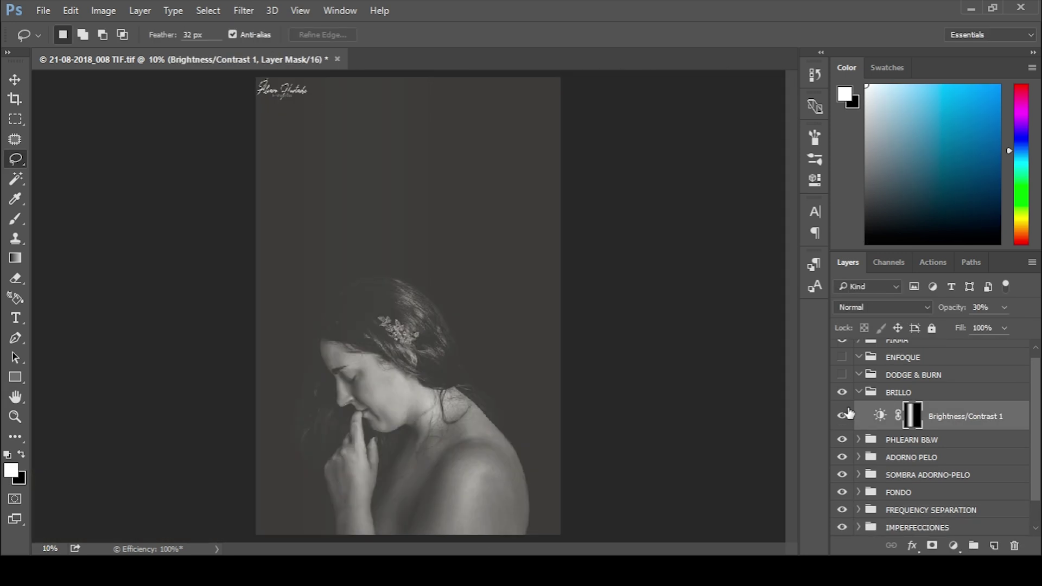